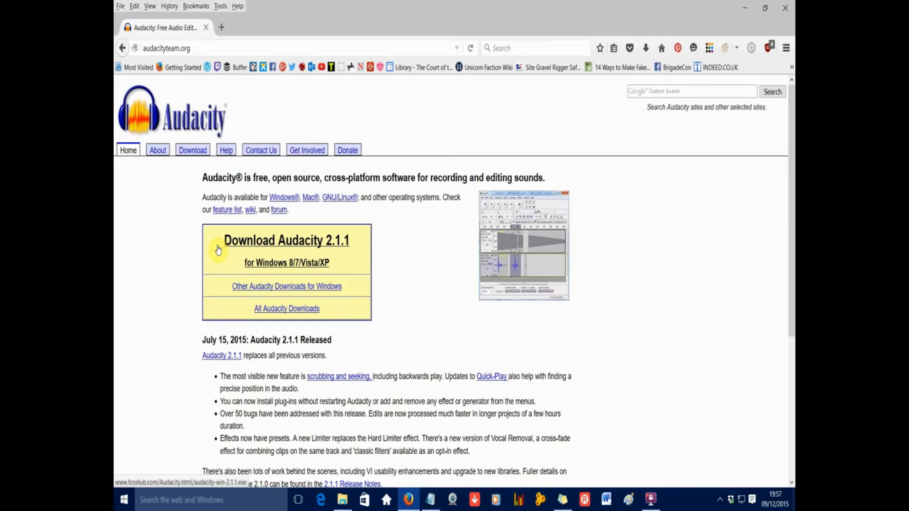
# Download the Audacity 2.1.1 Windows installer, save audacity-win-2.1.1.exe to the desktop, and check the download's progress
pyautogui.click(294, 240)
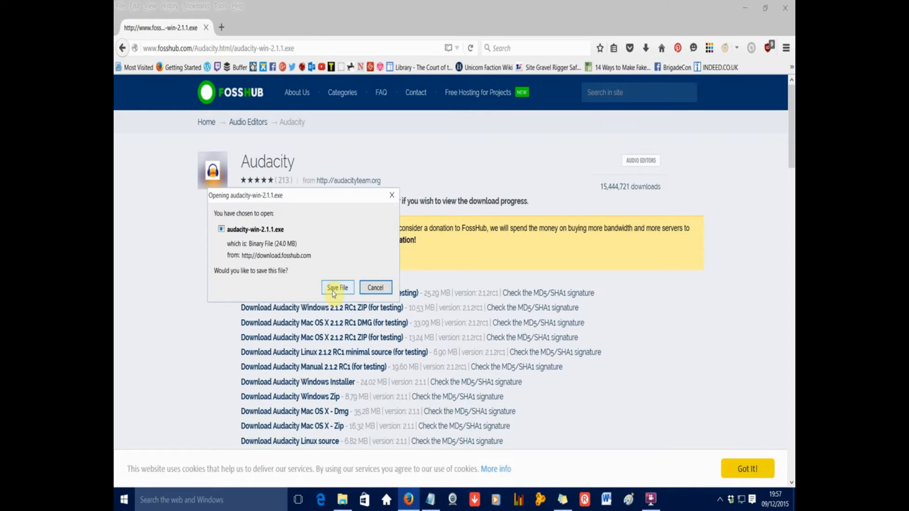
pyautogui.click(336, 288)
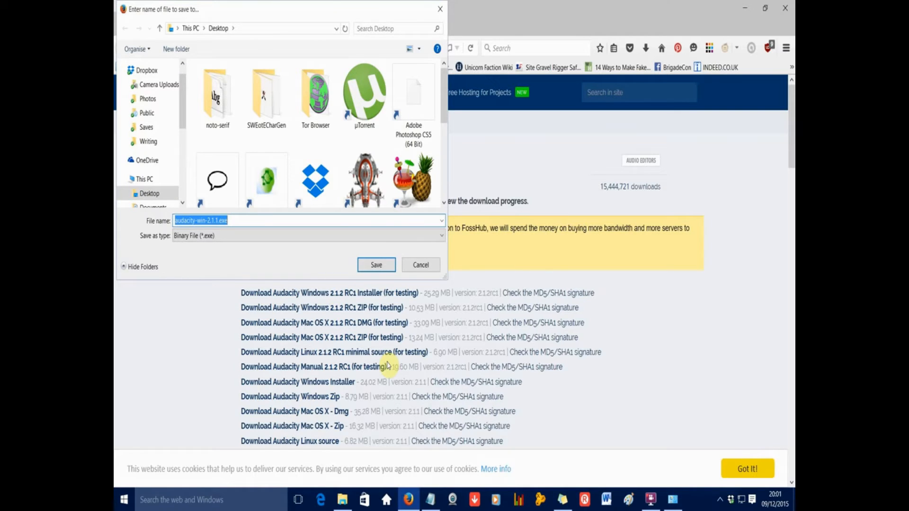
pyautogui.click(441, 334)
pyautogui.press('Return')
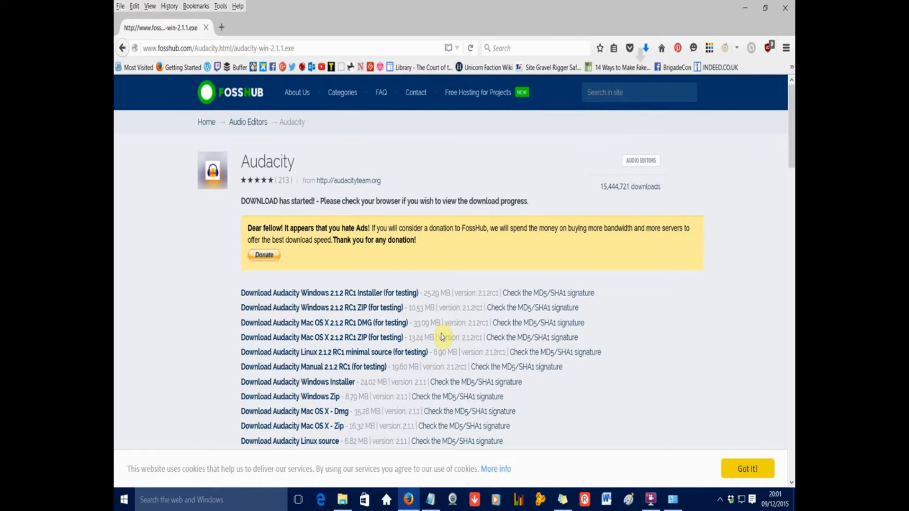
pyautogui.click(645, 48)
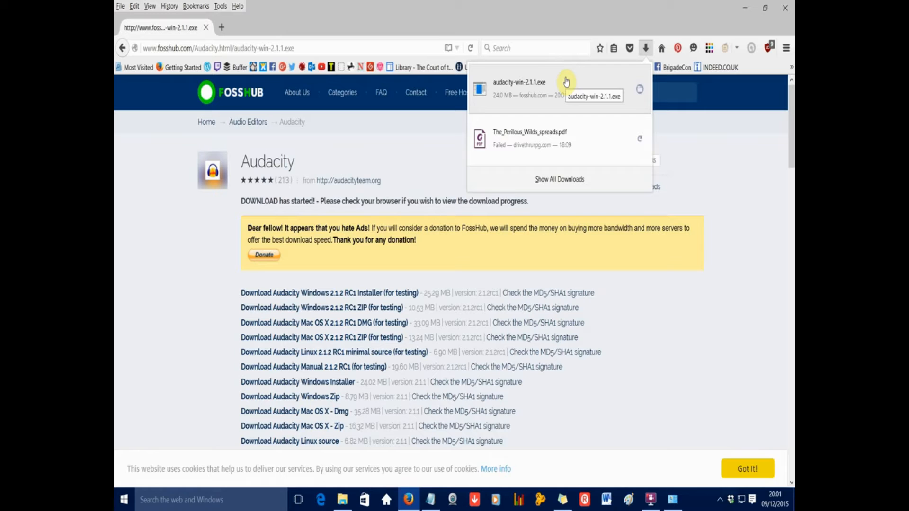
pyautogui.click(777, 282)
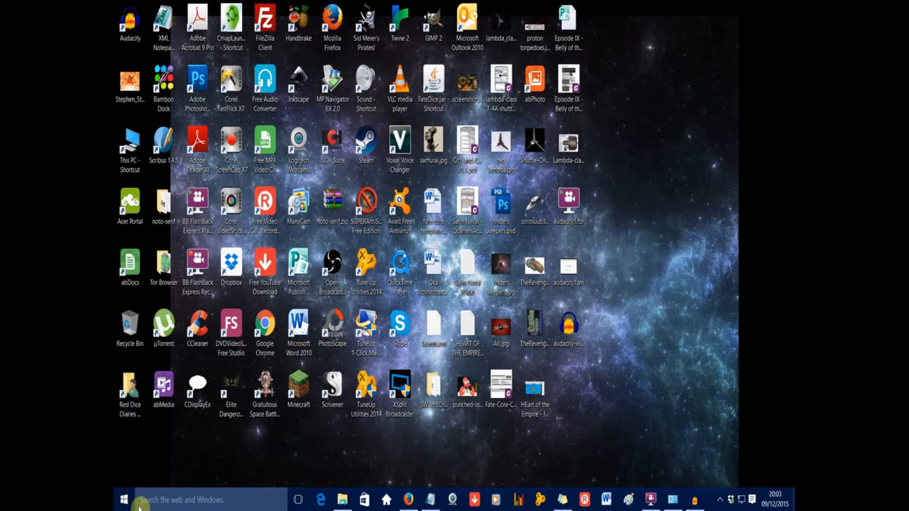
# Search Windows for "sound" and open the sound card settings at the list of recording devices
pyautogui.click(139, 505)
pyautogui.write('sound')
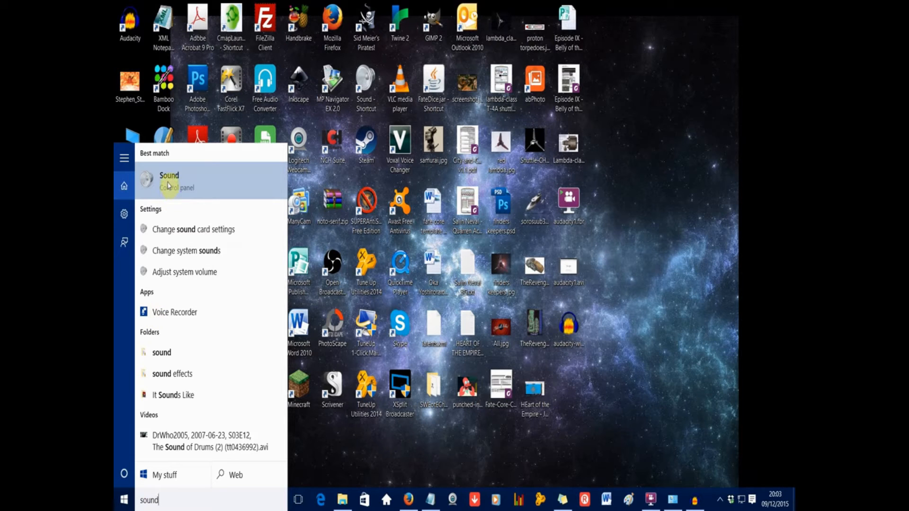
pyautogui.click(182, 229)
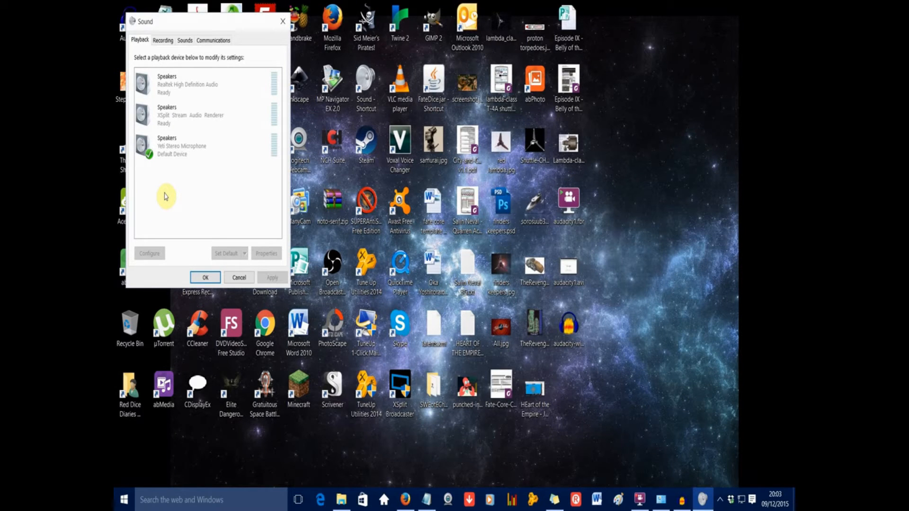
pyautogui.click(162, 40)
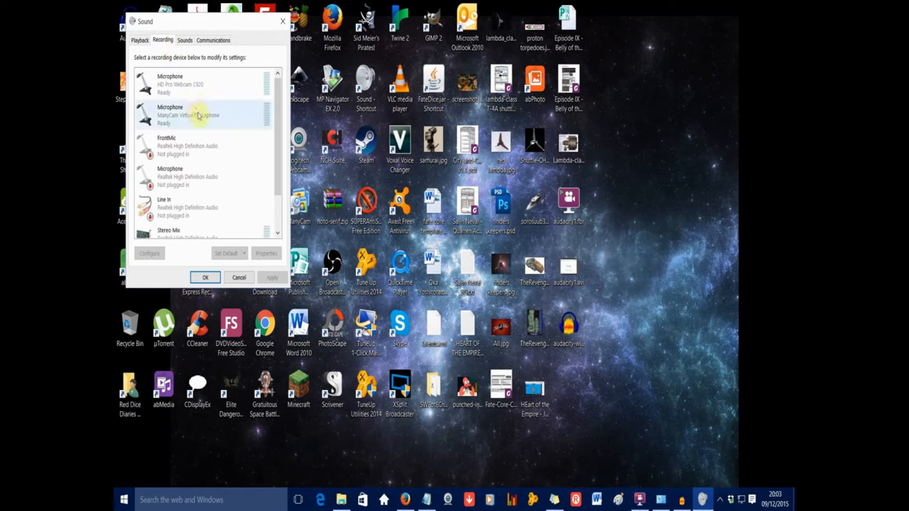
# Enable Listen to this device for the Yeti Stereo Microphone through the Default Playback Device and confirm the sound settings
pyautogui.scroll(-1, 234, 172)
pyautogui.scroll(-2, 264, 220)
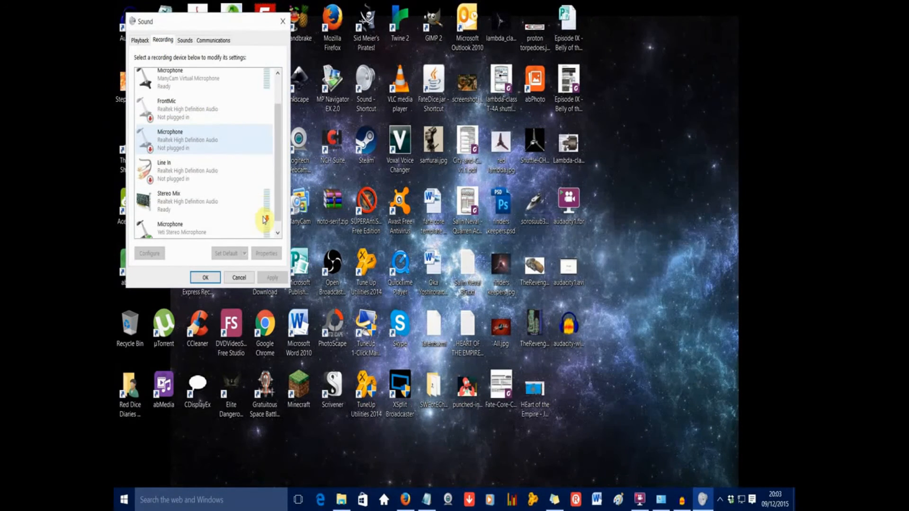
pyautogui.click(180, 221)
pyautogui.rightClick(176, 219)
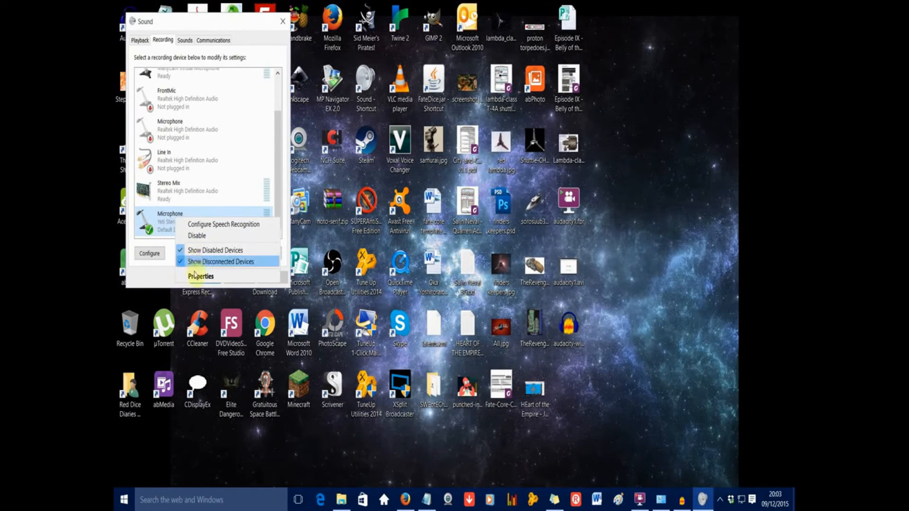
pyautogui.click(195, 279)
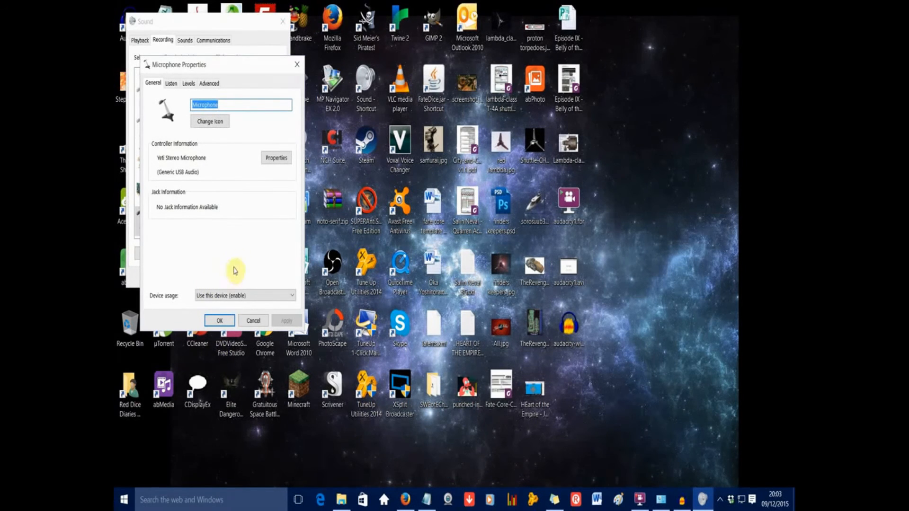
pyautogui.click(170, 83)
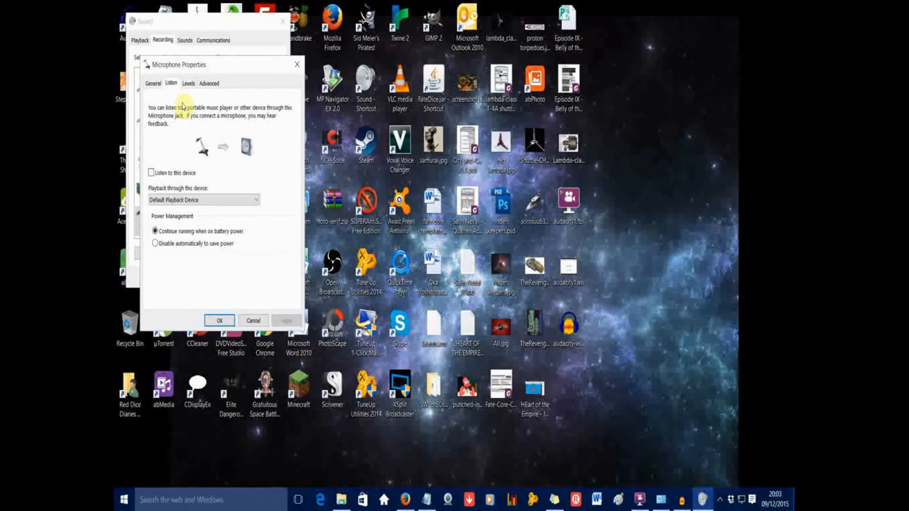
pyautogui.click(152, 173)
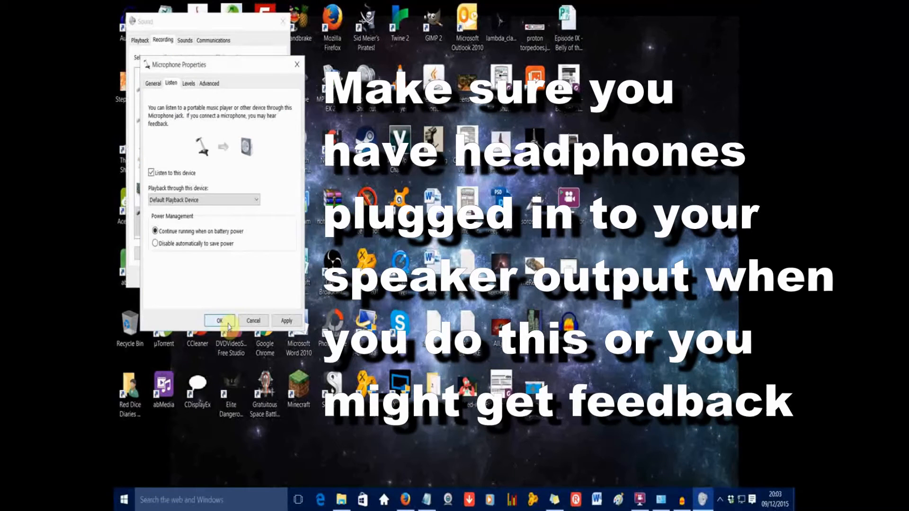
pyautogui.click(228, 325)
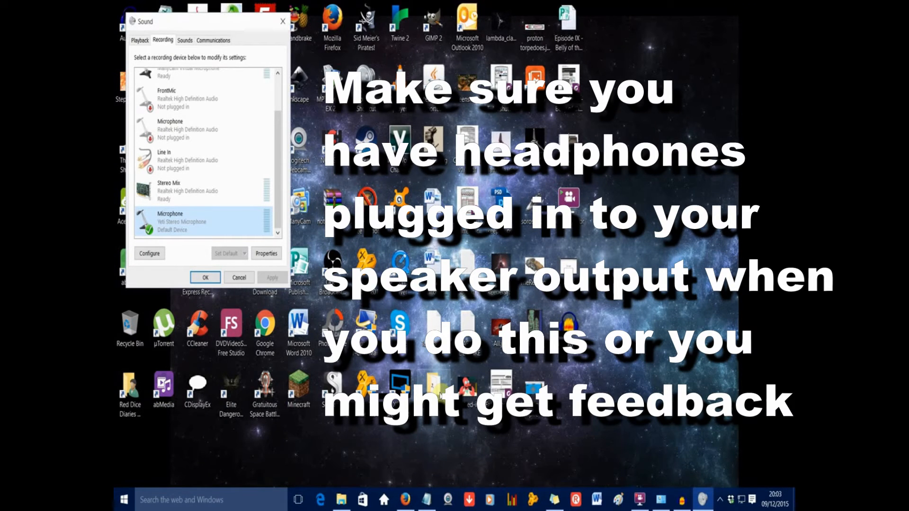
pyautogui.click(199, 279)
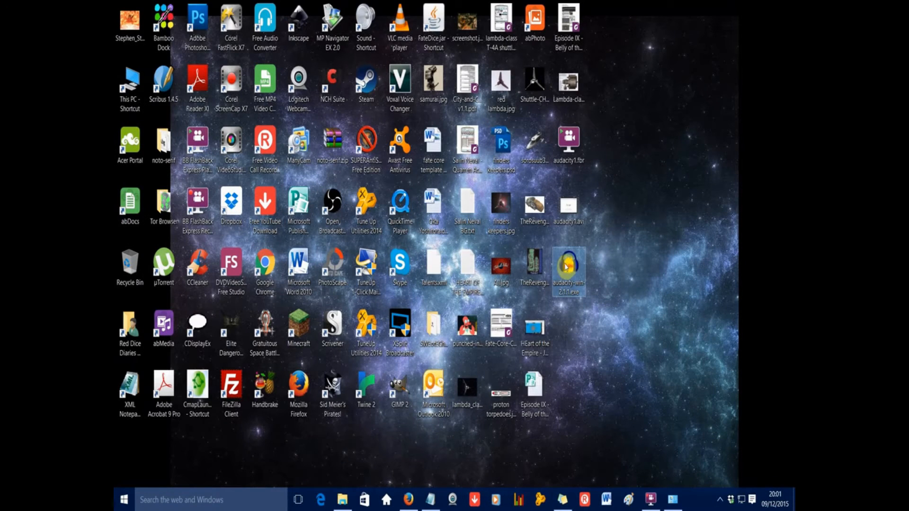
# Run the downloaded Audacity installer from the desktop, allow it past the security warning, and proceed to the setup wizard
pyautogui.doubleClick(566, 266)
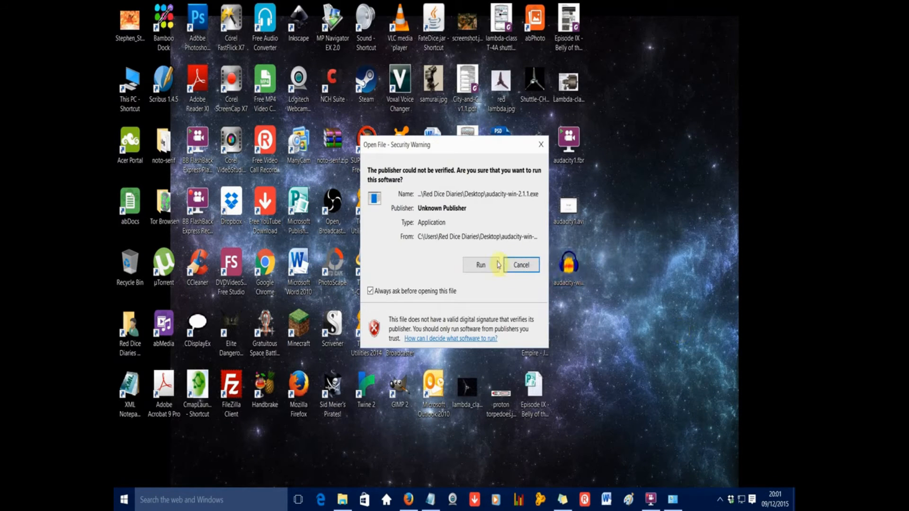
pyautogui.click(480, 264)
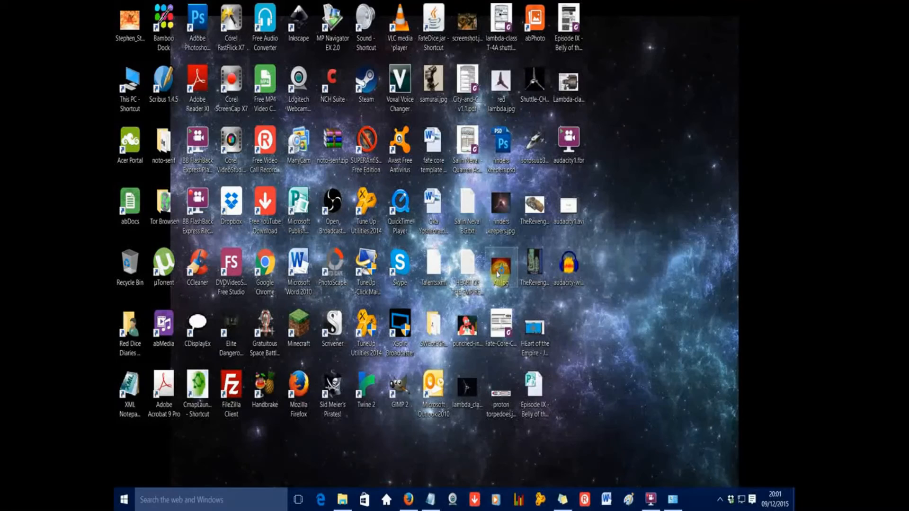
pyautogui.click(463, 275)
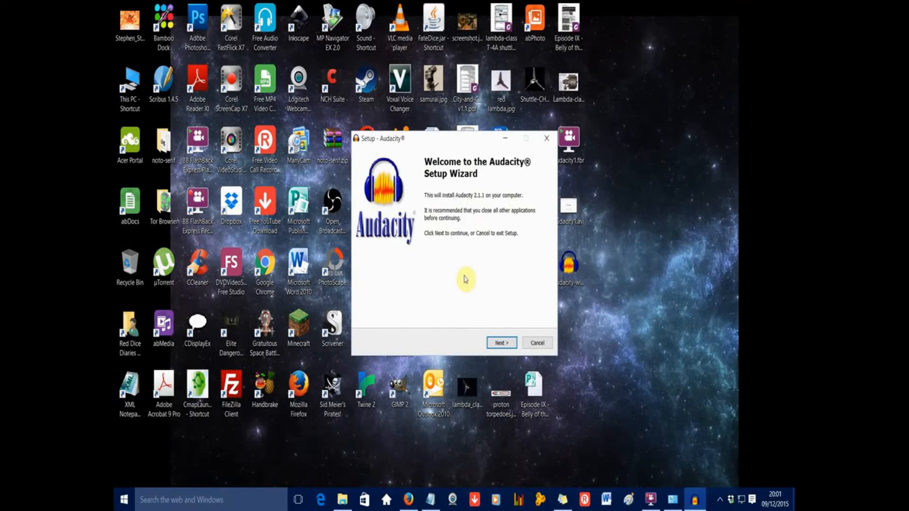
# Install Audacity into C:\Program Files (x86)\Audacity with a desktop icon, and finish setup with Launch Audacity enabled
pyautogui.click(498, 344)
pyautogui.click(498, 345)
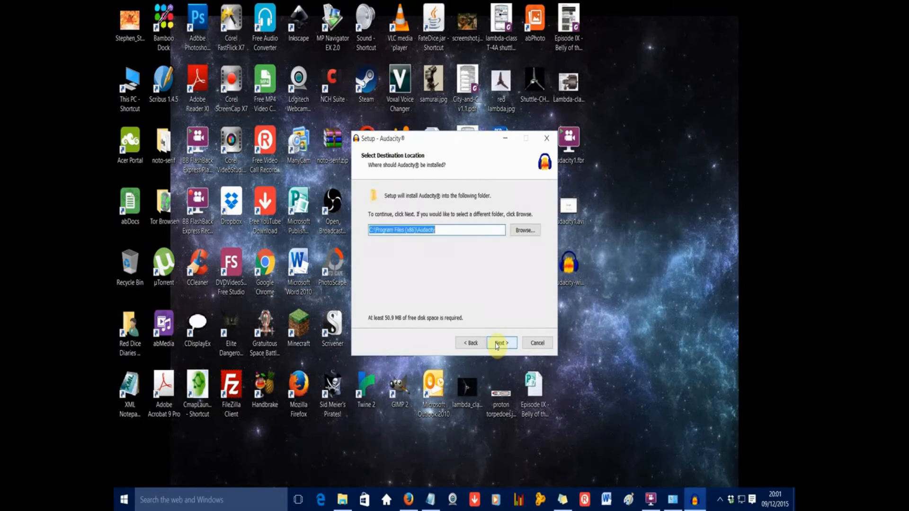
pyautogui.click(497, 345)
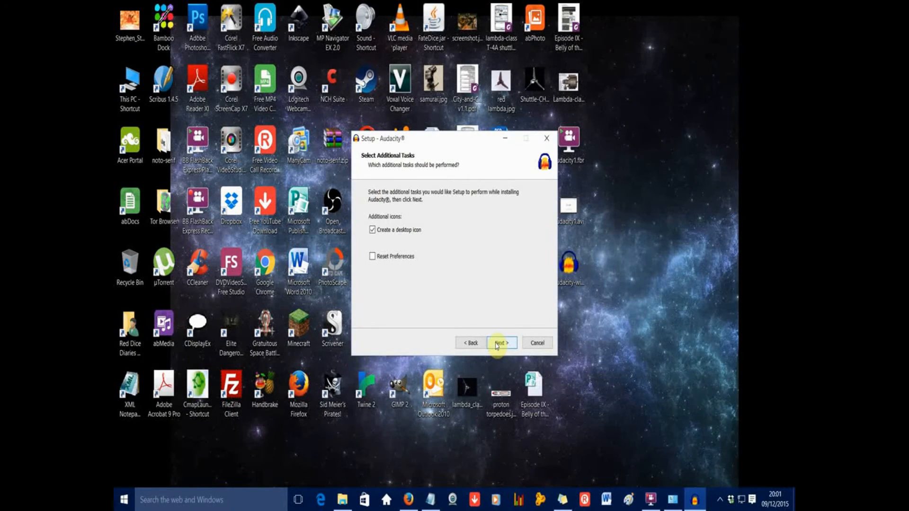
pyautogui.click(497, 346)
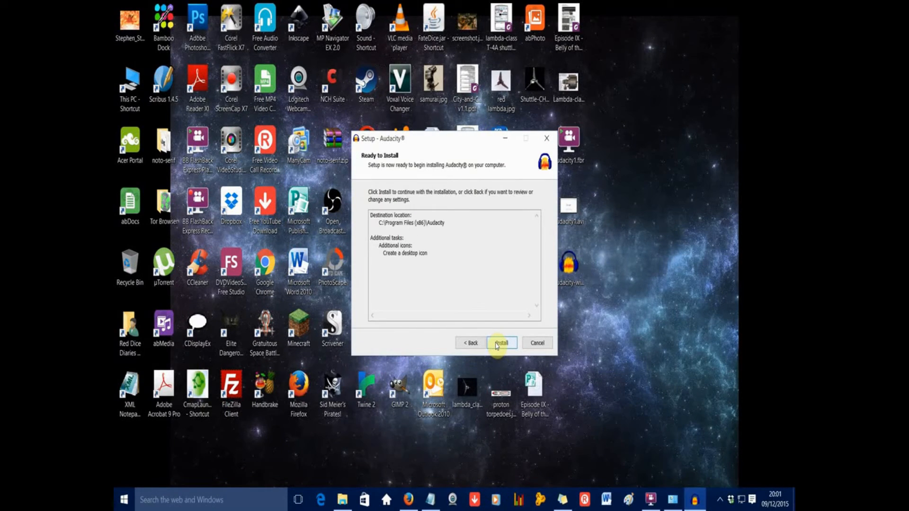
pyautogui.click(501, 343)
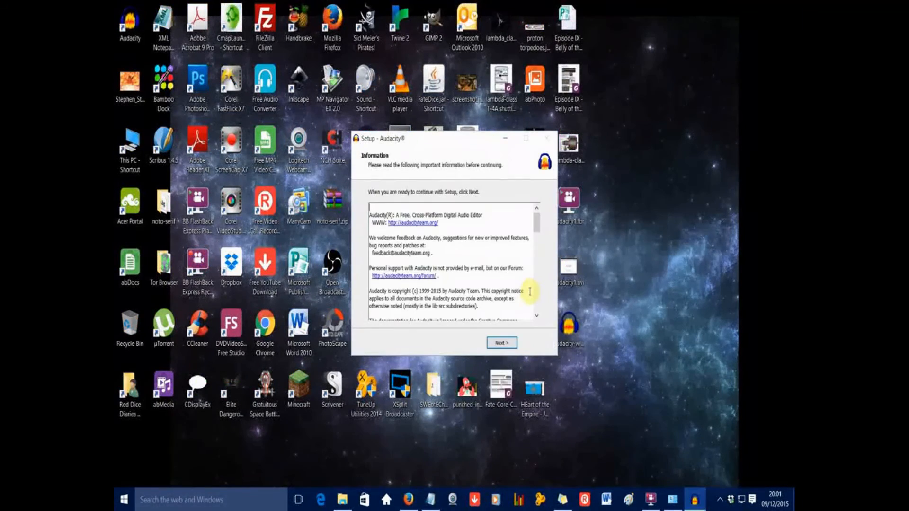
pyautogui.click(510, 344)
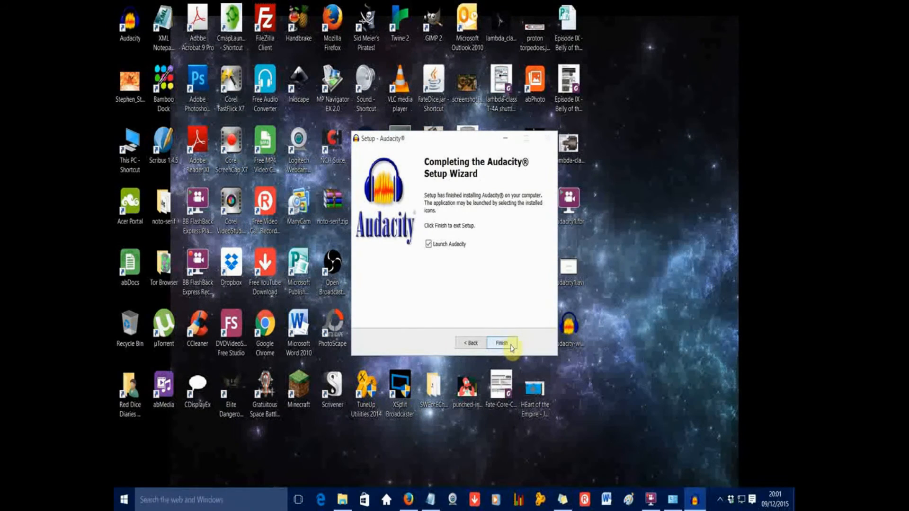
pyautogui.click(503, 343)
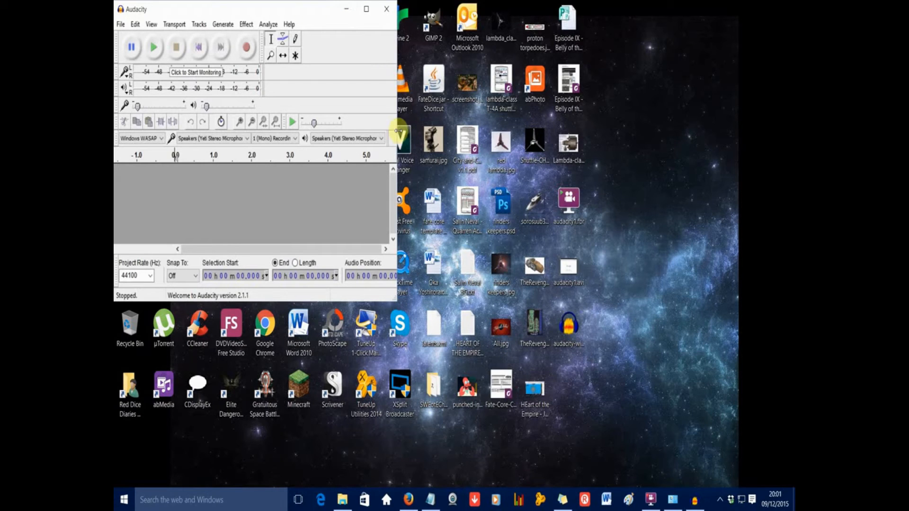
# Widen the Audacity window and set the audio host to Windows WASAPI, with Speakers (Yeti Stereo Microphone) as mono recording input
pyautogui.moveTo(398, 131); pyautogui.dragTo(757, 189)
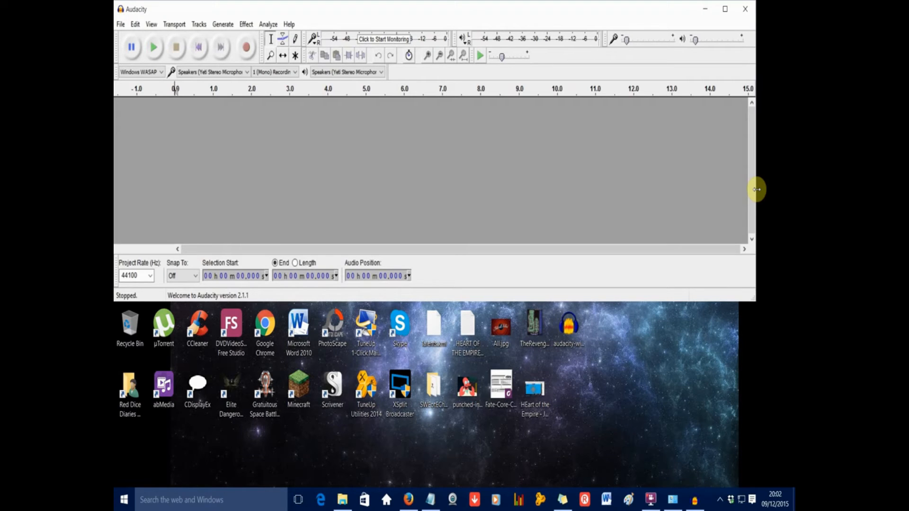
pyautogui.click(160, 73)
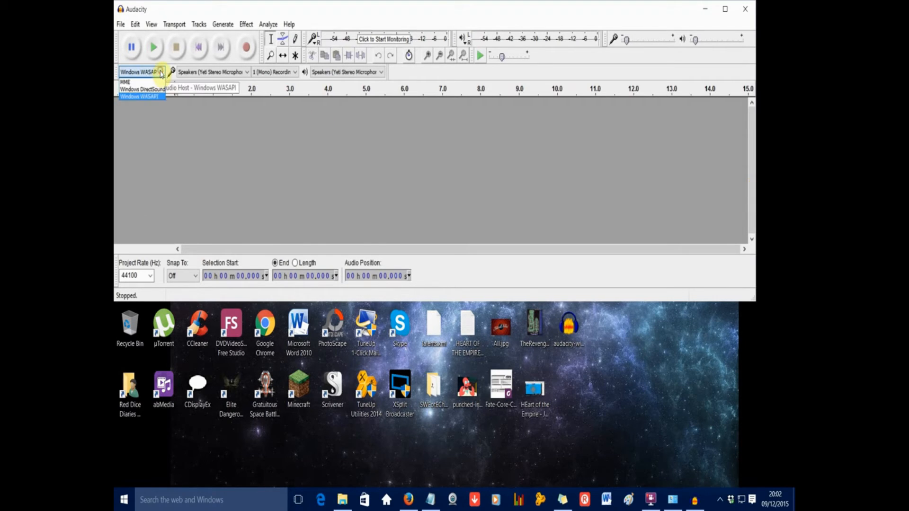
pyautogui.click(148, 96)
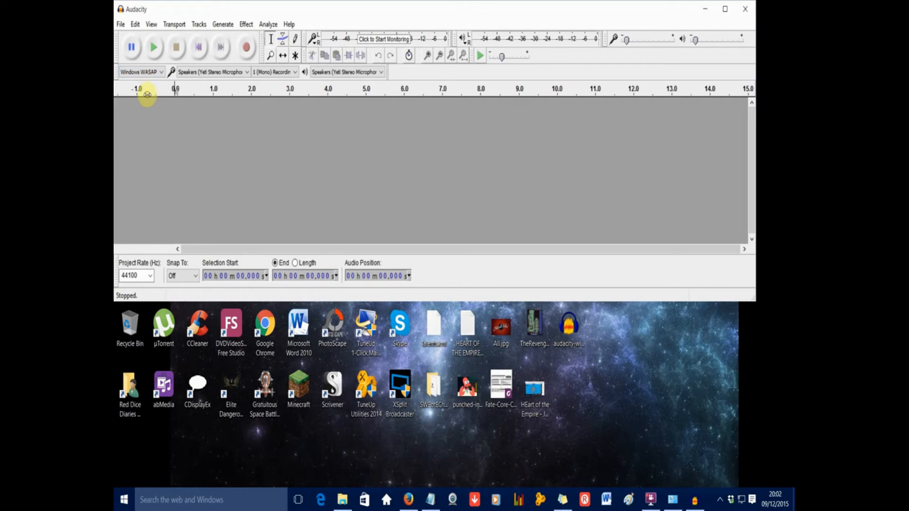
pyautogui.click(248, 72)
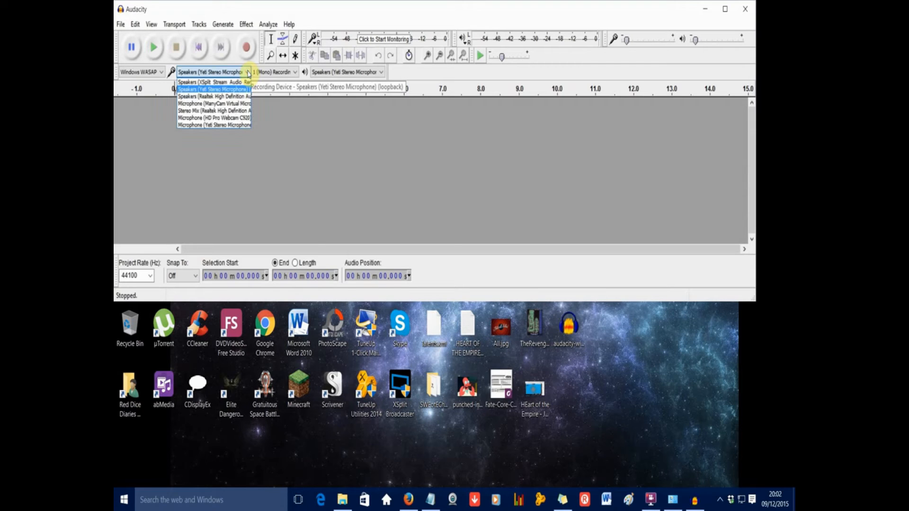
pyautogui.click(227, 90)
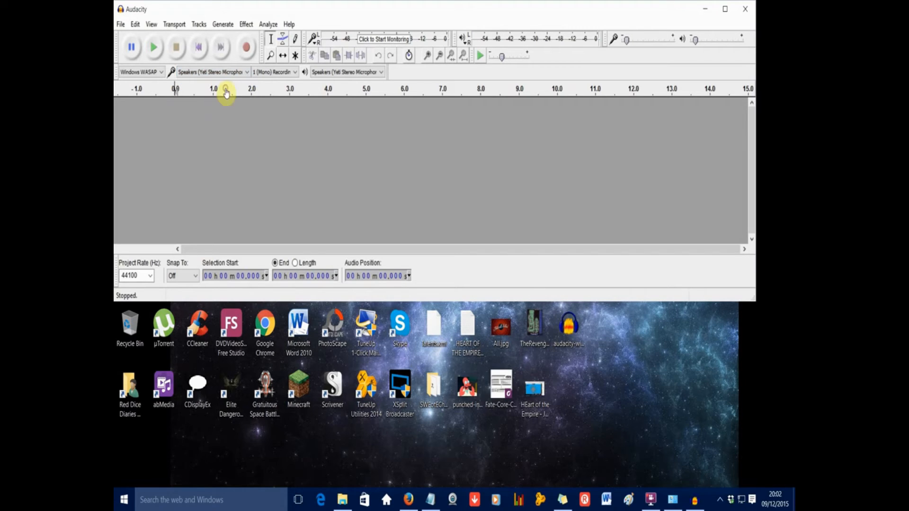
pyautogui.click(296, 72)
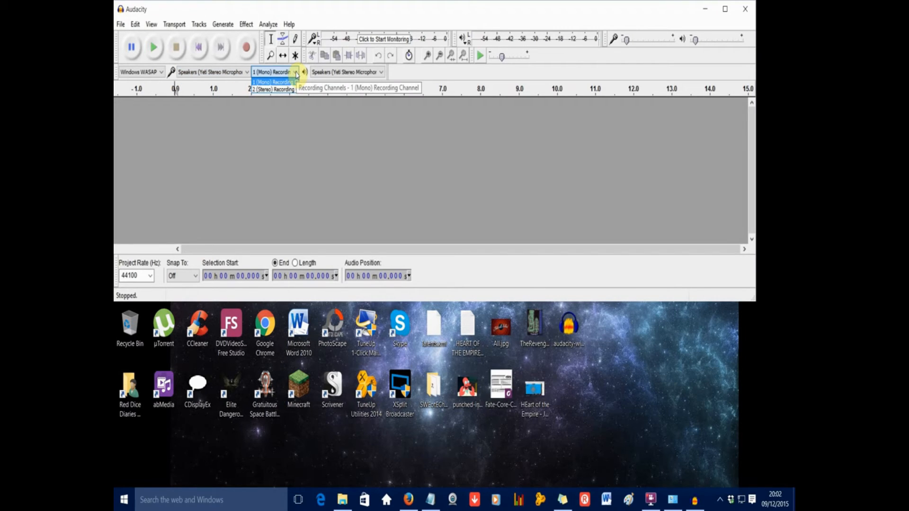
pyautogui.click(295, 72)
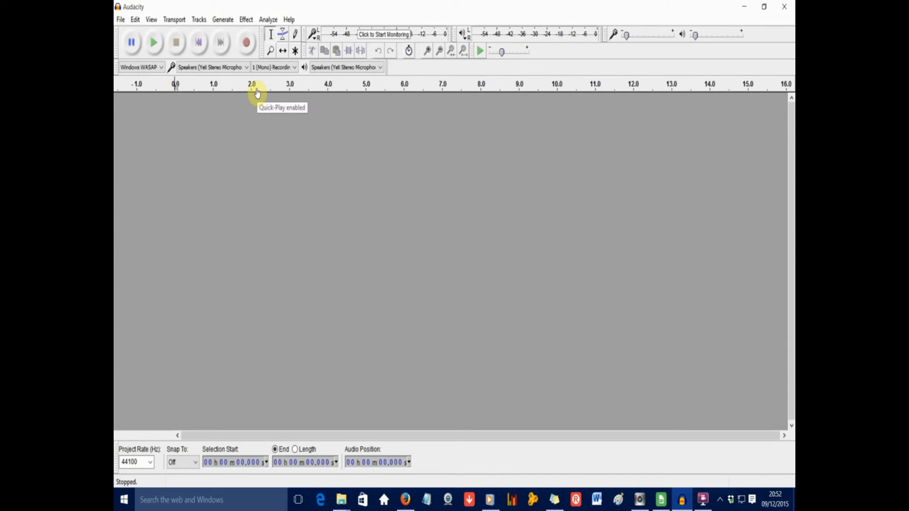
# Record a test track of about 23 seconds with speech and a short stretch of Heaven Only Knows played in Windows Media Player
pyautogui.click(246, 45)
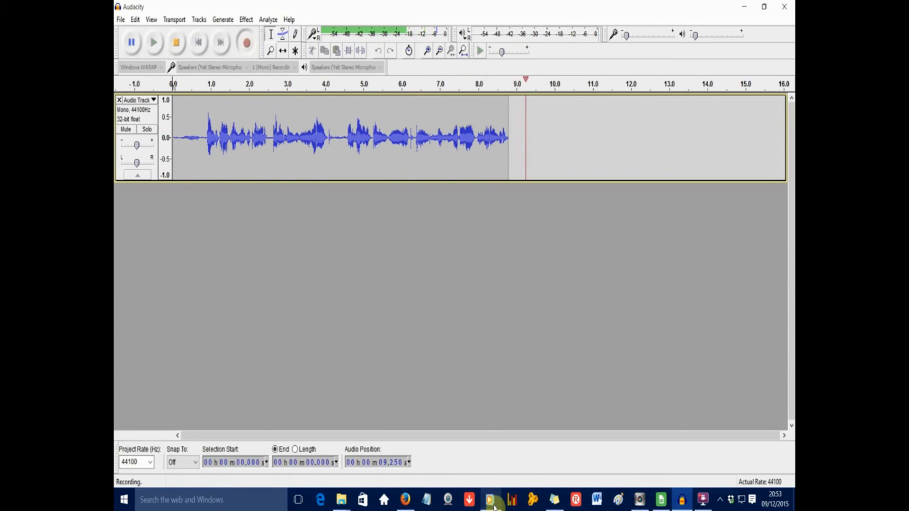
pyautogui.moveTo(493, 501)
pyautogui.click(490, 429)
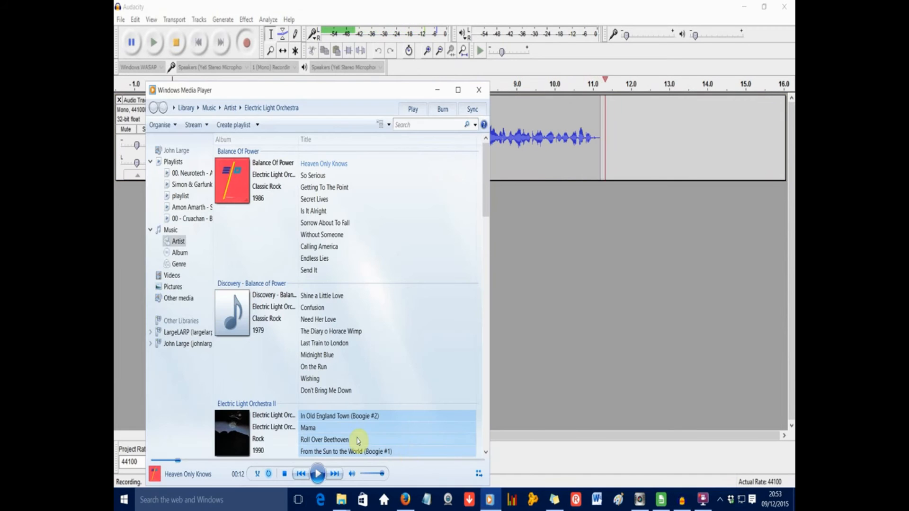
pyautogui.click(320, 471)
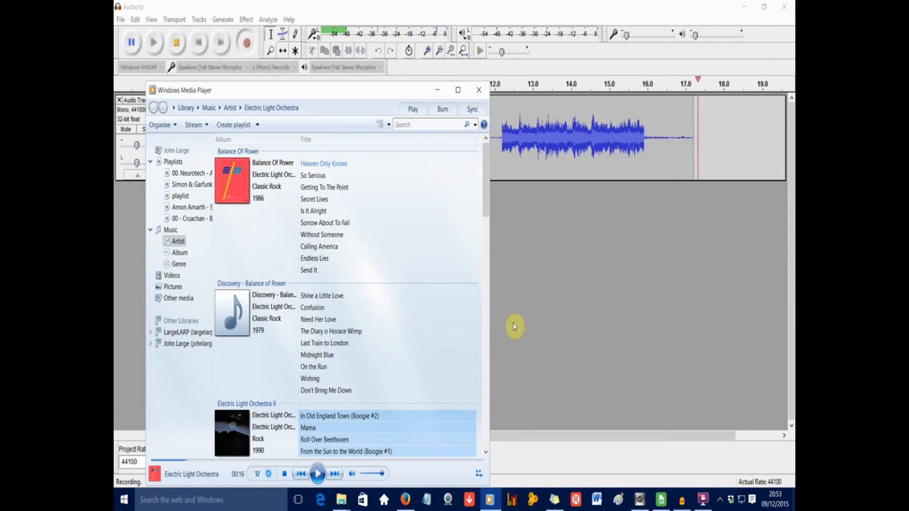
pyautogui.click(514, 327)
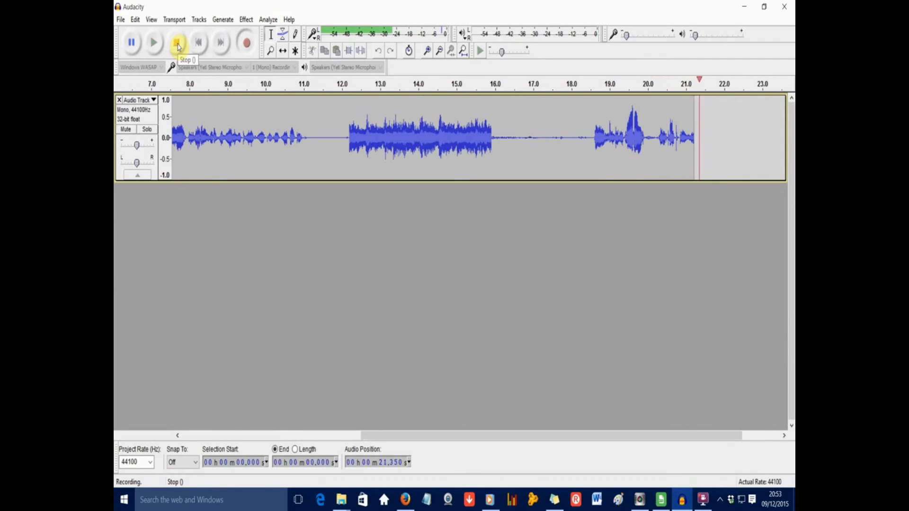
pyautogui.click(179, 45)
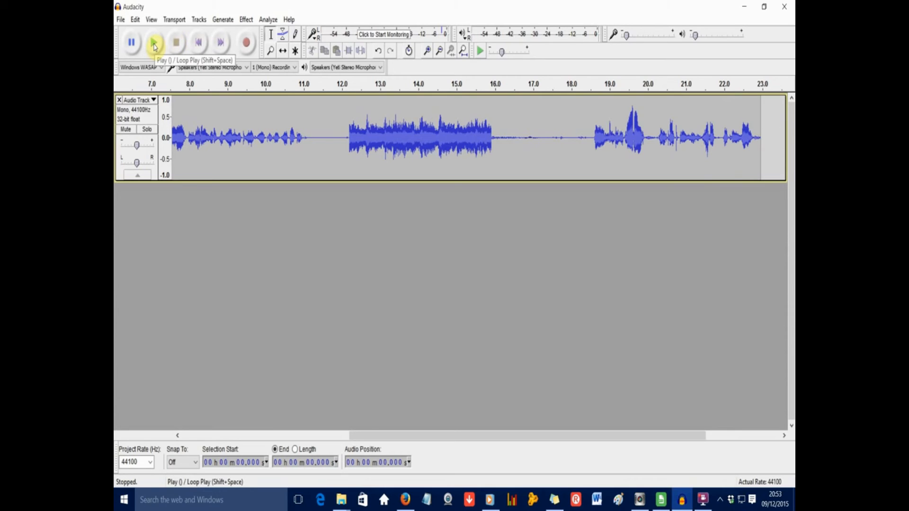
# Play back the first few seconds of the test recording, then stop playback
pyautogui.click(154, 46)
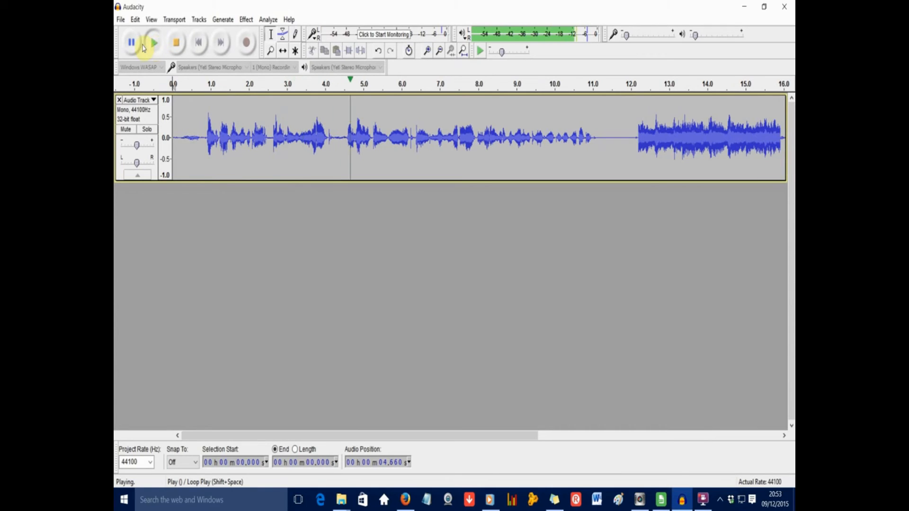
pyautogui.click(134, 46)
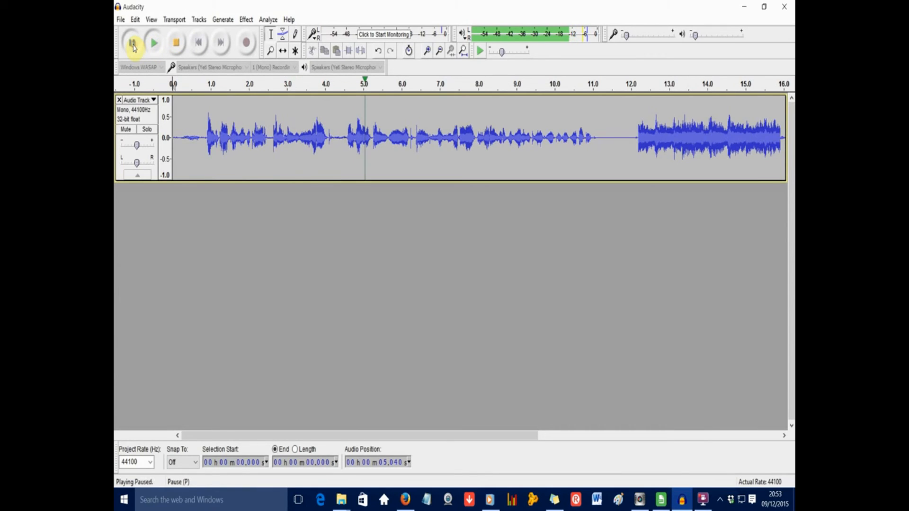
pyautogui.click(177, 45)
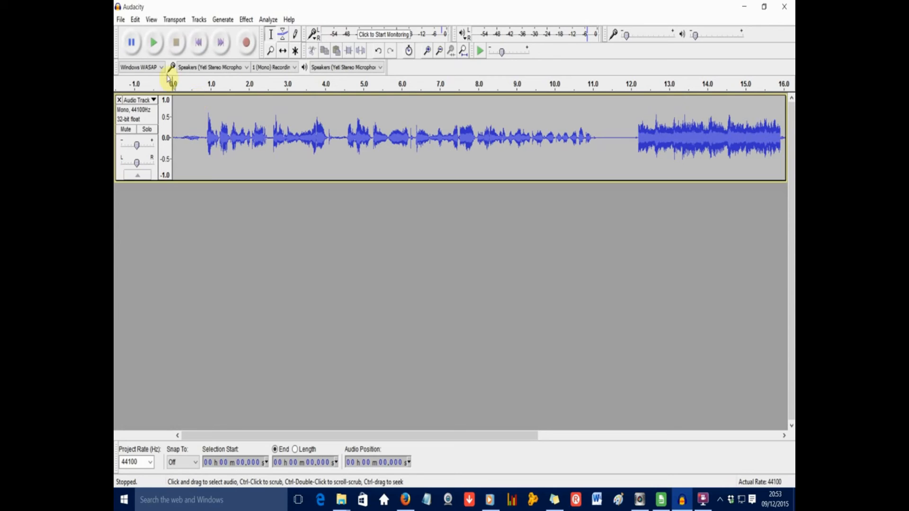
# Examine the Save Project As dialog and the Export Audio dialog for MP3 files, closing each without saving
pyautogui.click(121, 19)
pyautogui.click(137, 103)
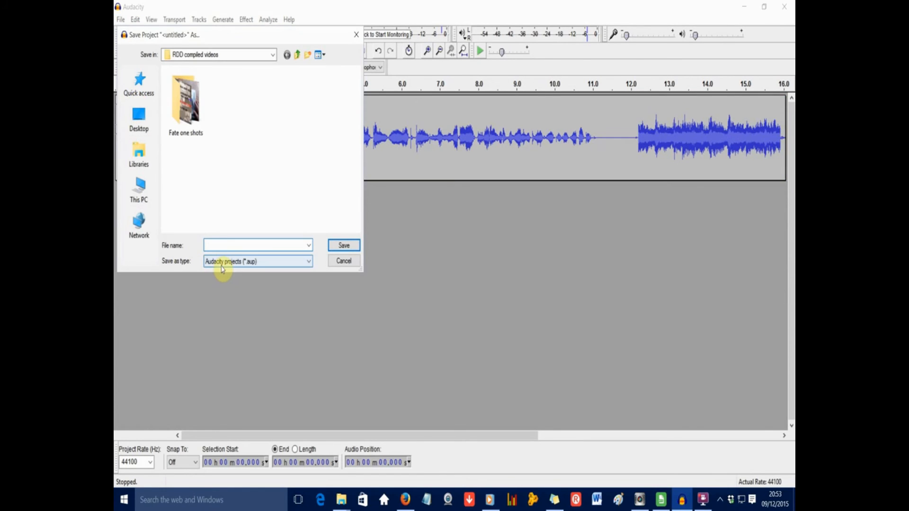
pyautogui.click(345, 261)
pyautogui.click(121, 20)
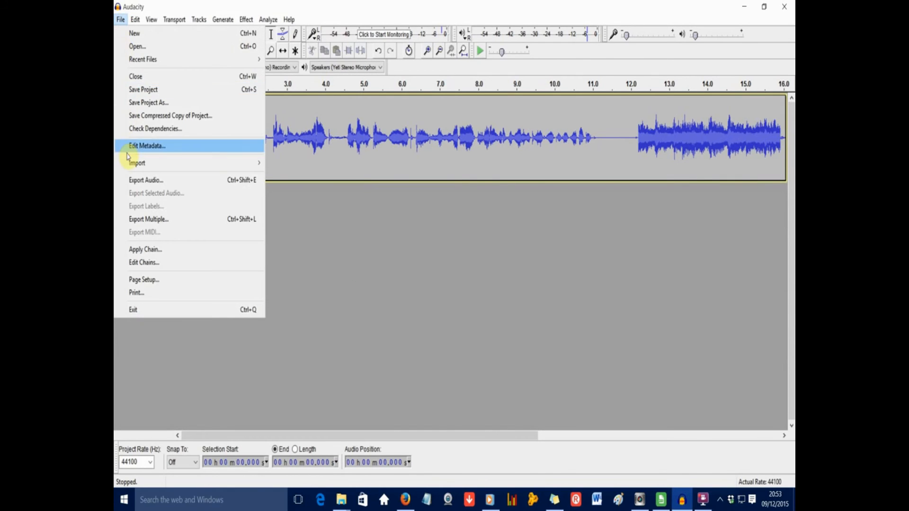
pyautogui.click(137, 179)
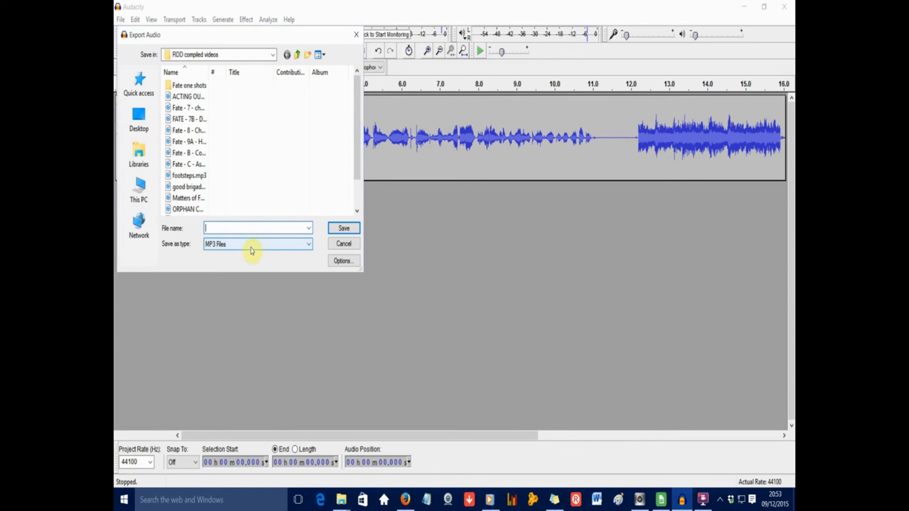
pyautogui.click(344, 244)
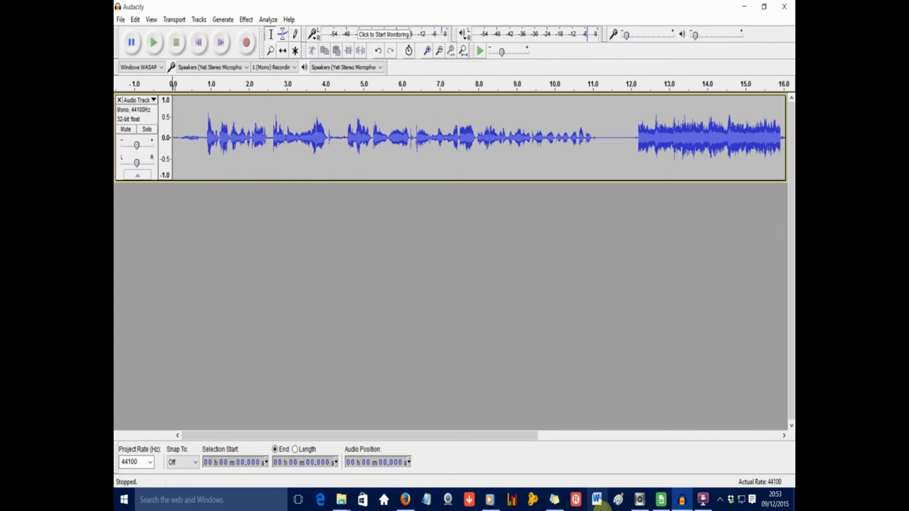